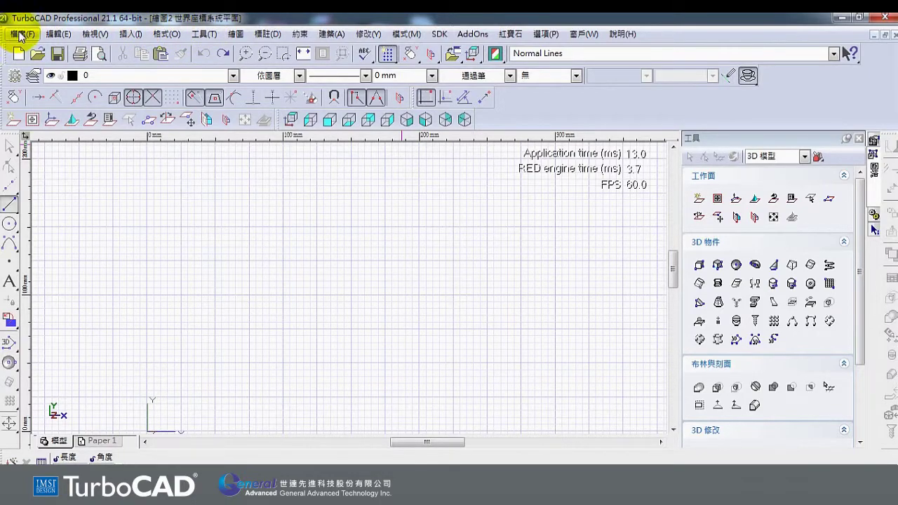
{"action": "left_click", "coordinate": [28, 37]}
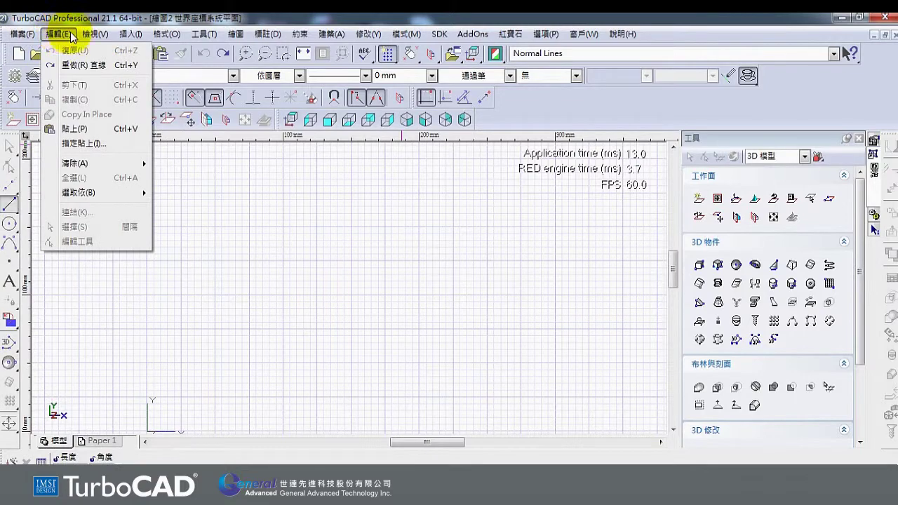
{"action": "mouse_move", "coordinate": [89, 37]}
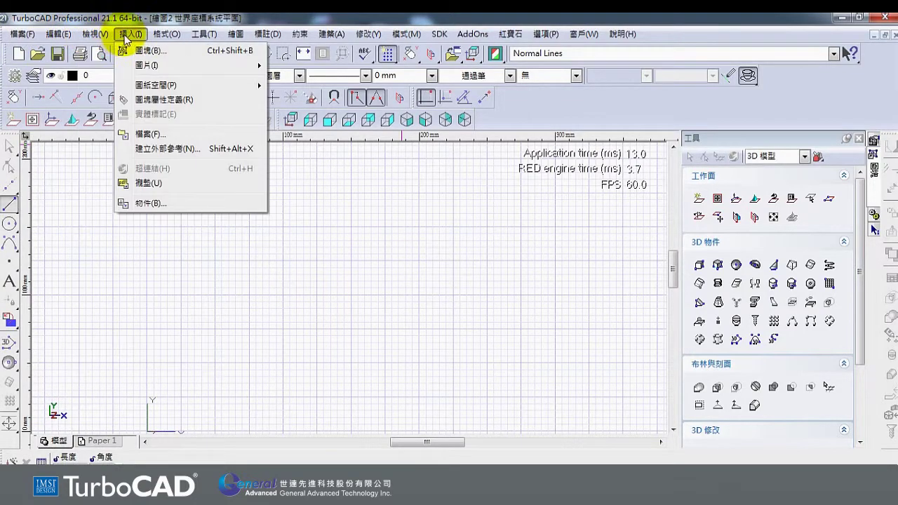
{"action": "mouse_move", "coordinate": [168, 37]}
{"action": "mouse_move", "coordinate": [213, 36]}
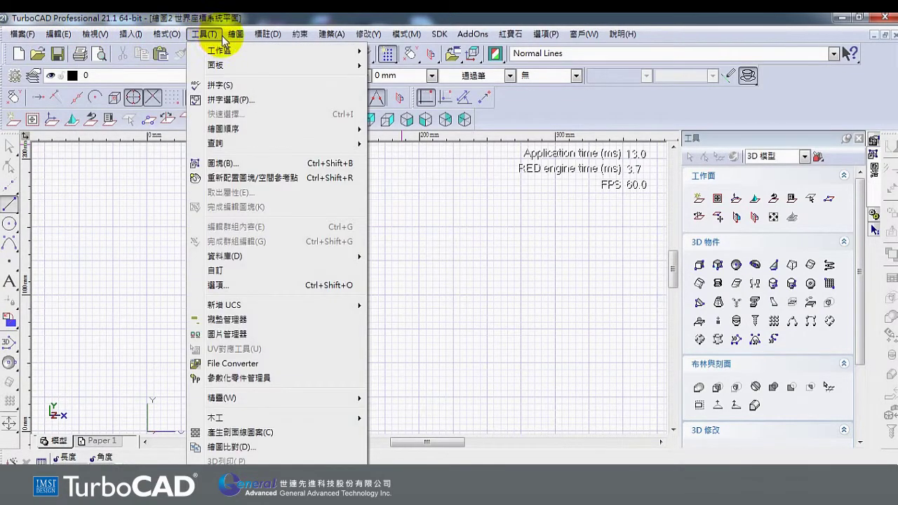
{"action": "mouse_move", "coordinate": [250, 129]}
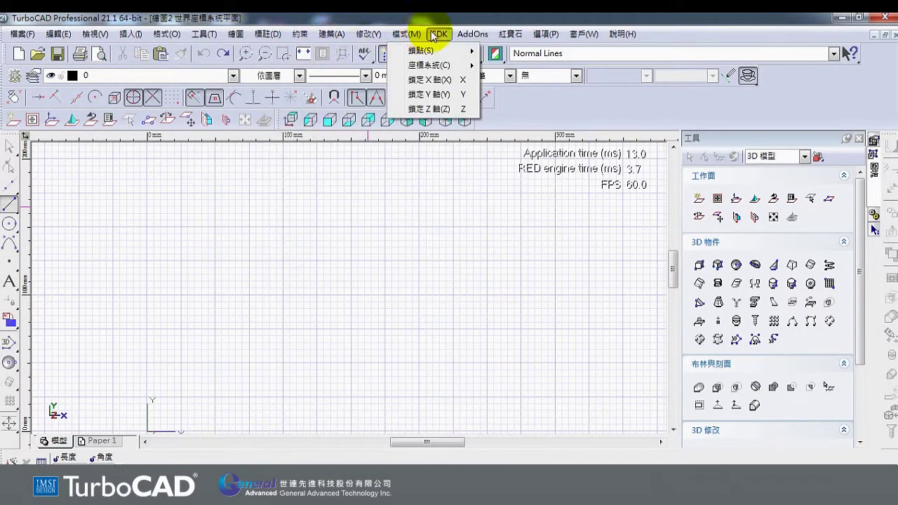
{"action": "mouse_move", "coordinate": [552, 39]}
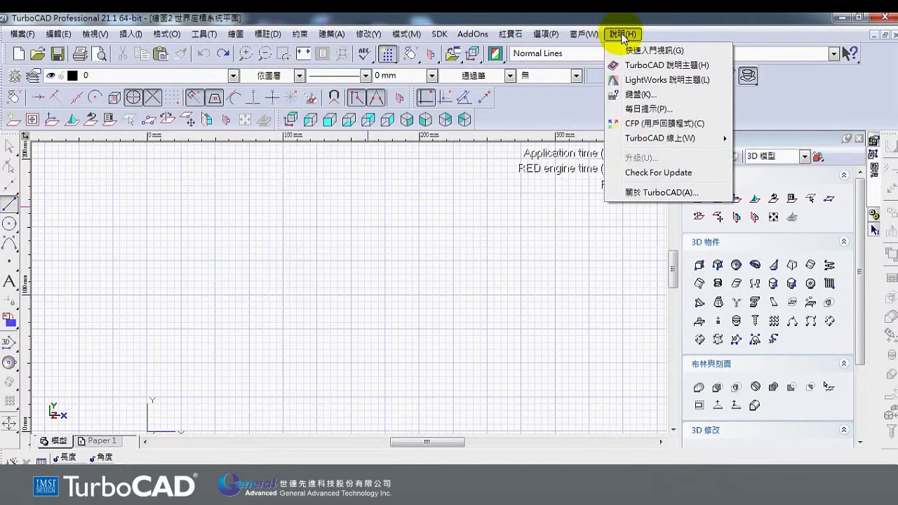
{"action": "mouse_move", "coordinate": [586, 35]}
{"action": "mouse_move", "coordinate": [355, 39]}
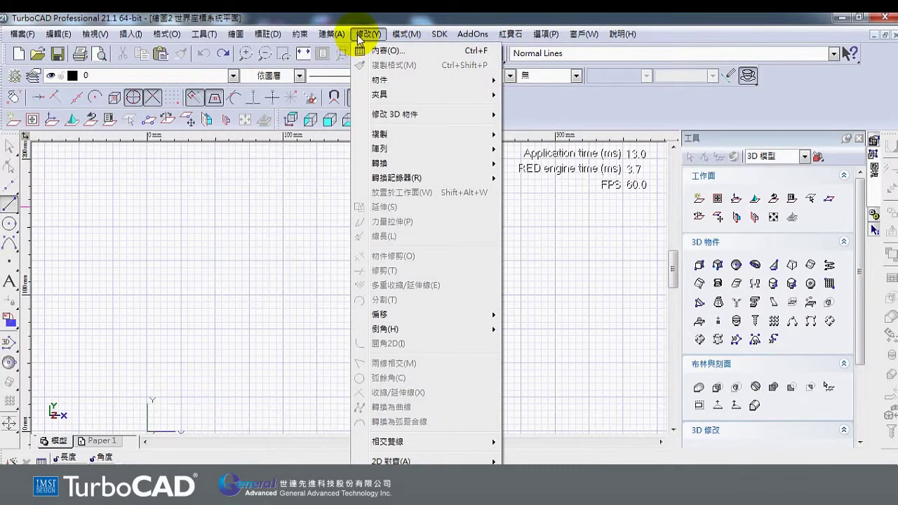
{"action": "left_click", "coordinate": [372, 31]}
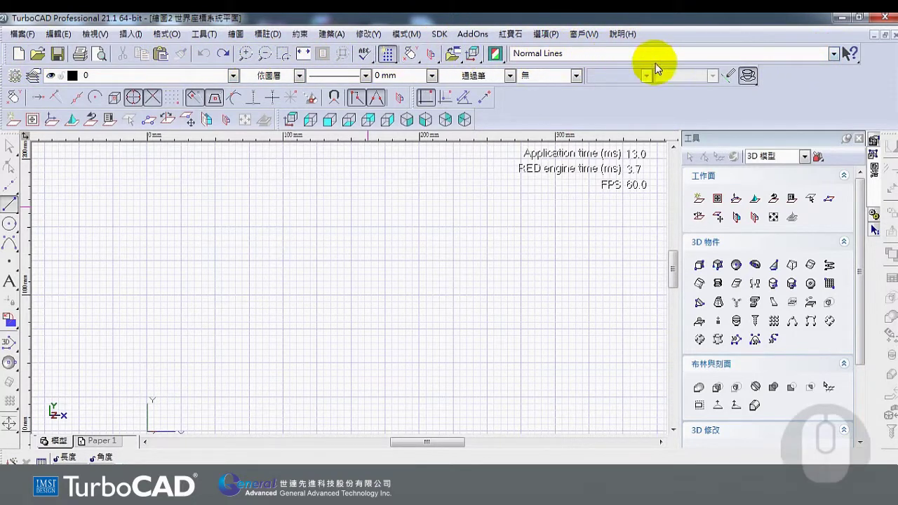
- Display the 約束 (Constraints) toolbar and dock it in the snap toolbar row, beside the coordinate system tools
{"action": "right_click", "coordinate": [554, 132]}
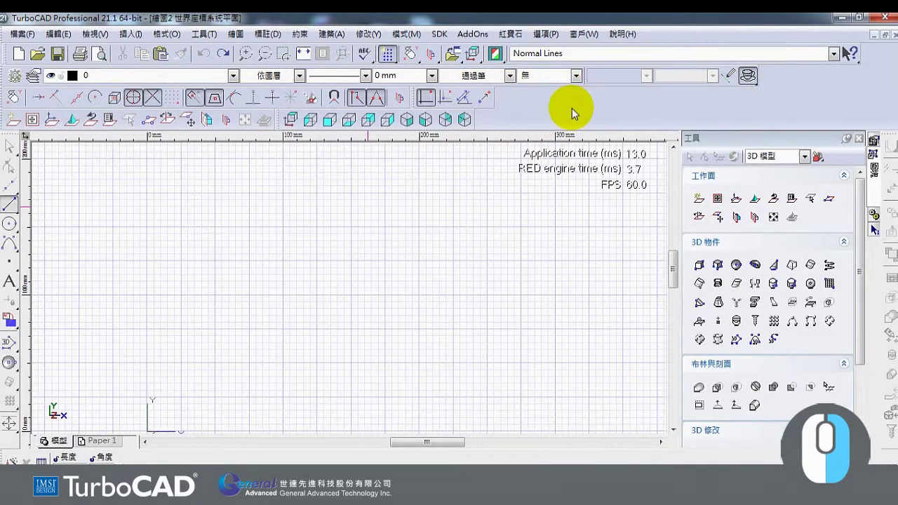
{"action": "double_click", "coordinate": [572, 108]}
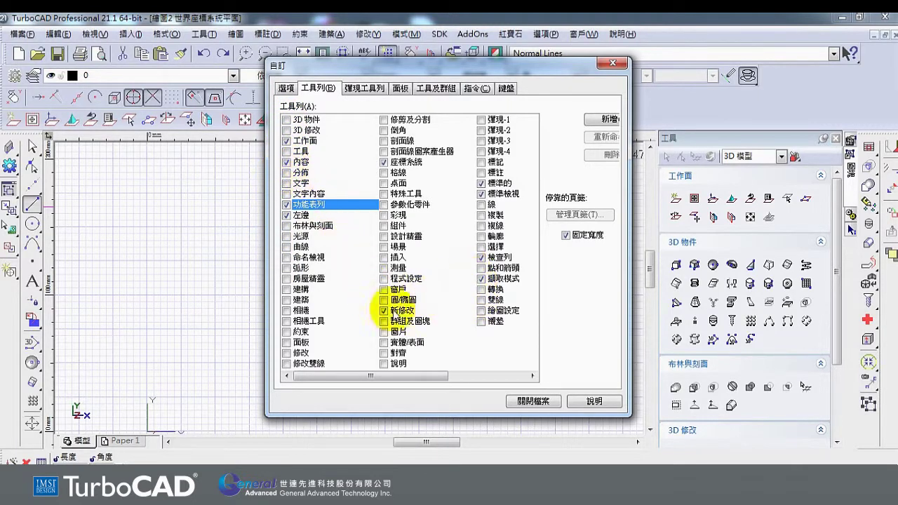
{"action": "left_click", "coordinate": [286, 332]}
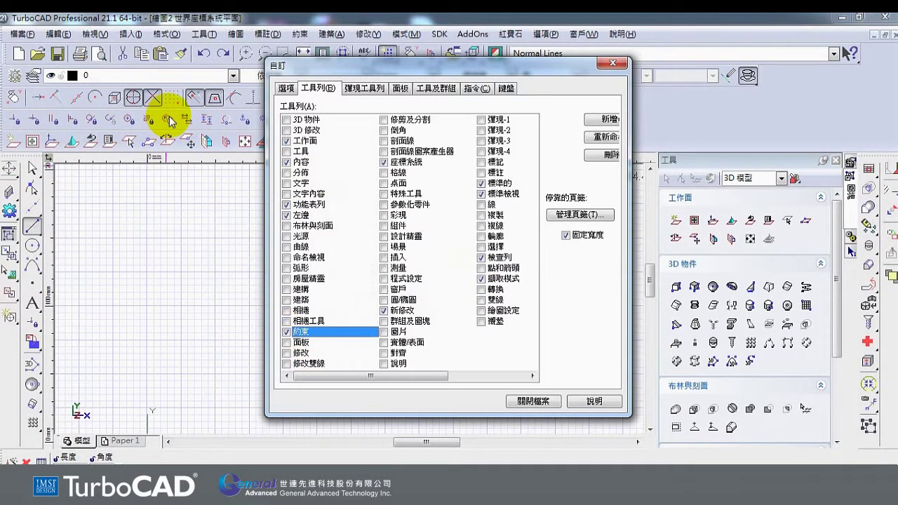
{"action": "left_click", "coordinate": [533, 402]}
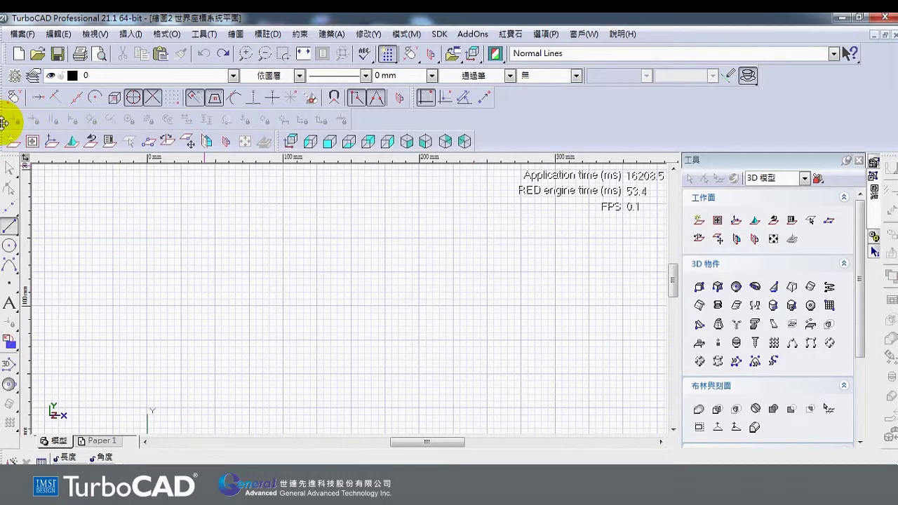
{"action": "left_click_drag", "start_coordinate": [3, 119], "coordinate": [528, 90]}
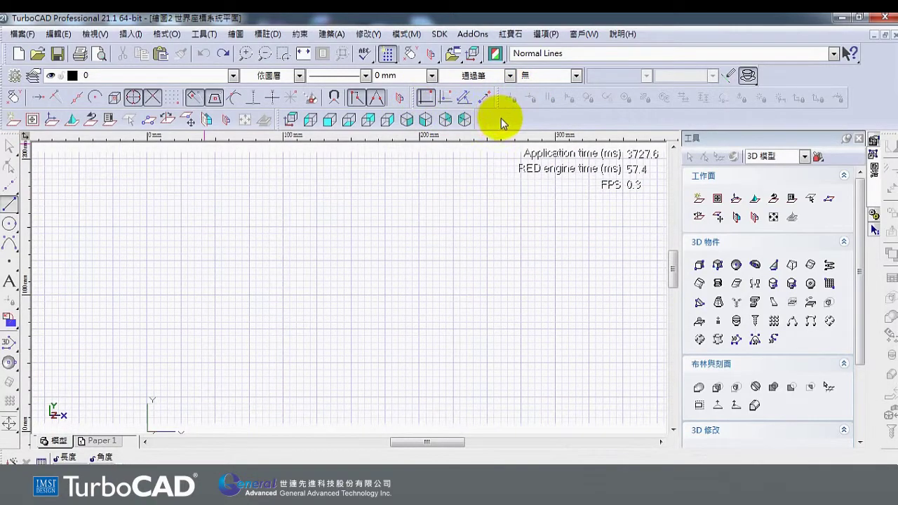
- Examine the available layer, pen colour, line style and line width choices for new objects
{"action": "left_click", "coordinate": [234, 77]}
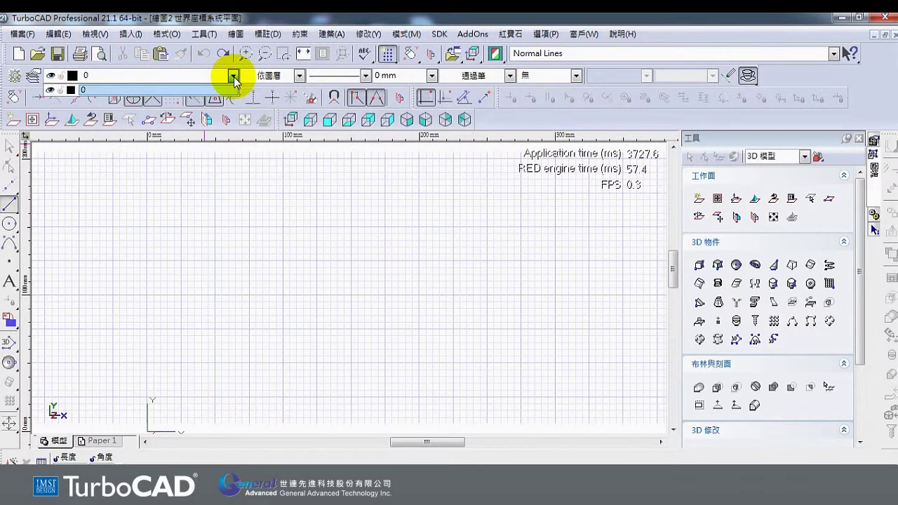
{"action": "left_click", "coordinate": [301, 75]}
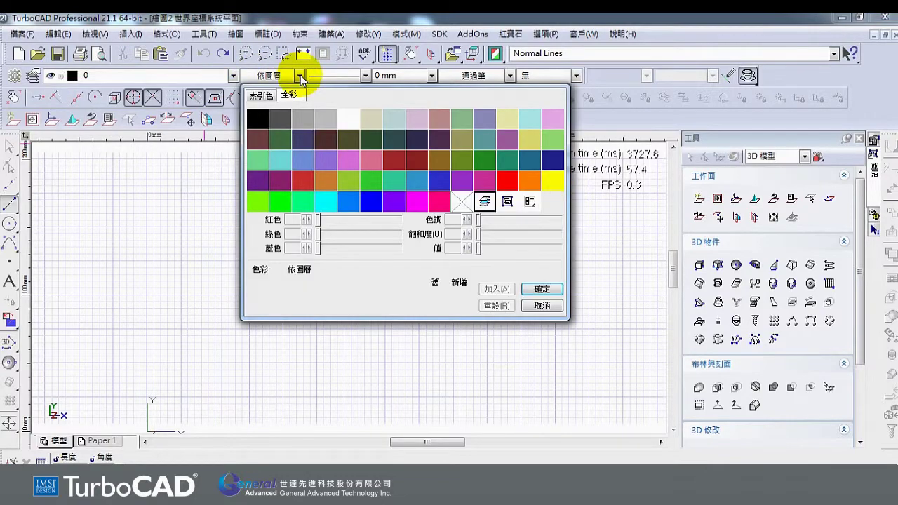
{"action": "left_click", "coordinate": [300, 75]}
{"action": "left_click", "coordinate": [365, 75]}
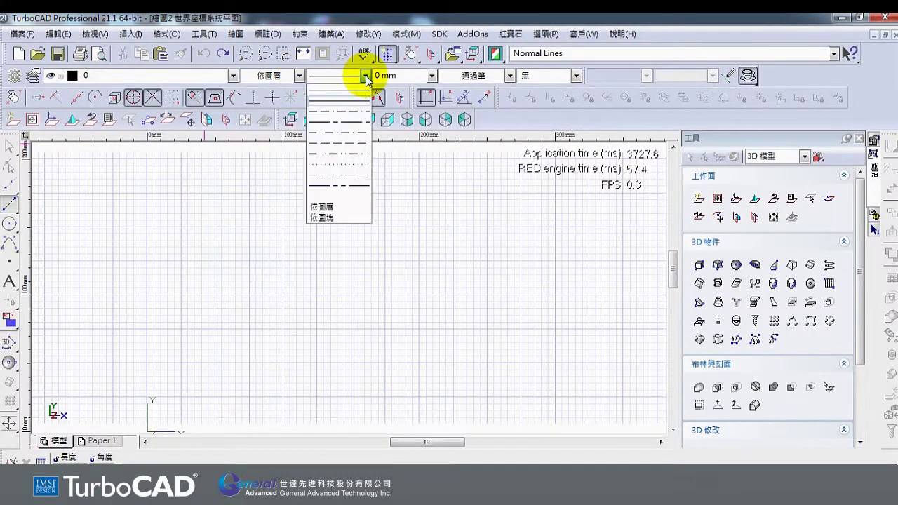
{"action": "left_click", "coordinate": [365, 75]}
{"action": "left_click", "coordinate": [432, 75]}
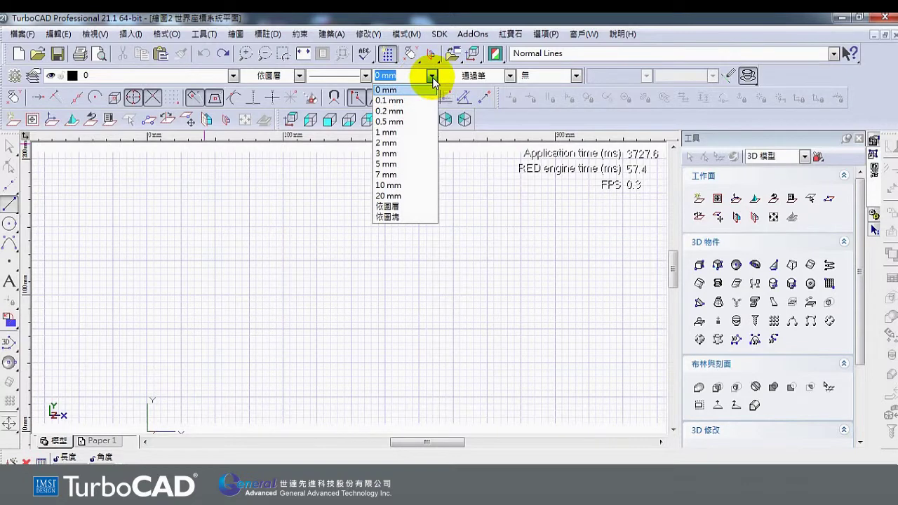
{"action": "left_click", "coordinate": [432, 75]}
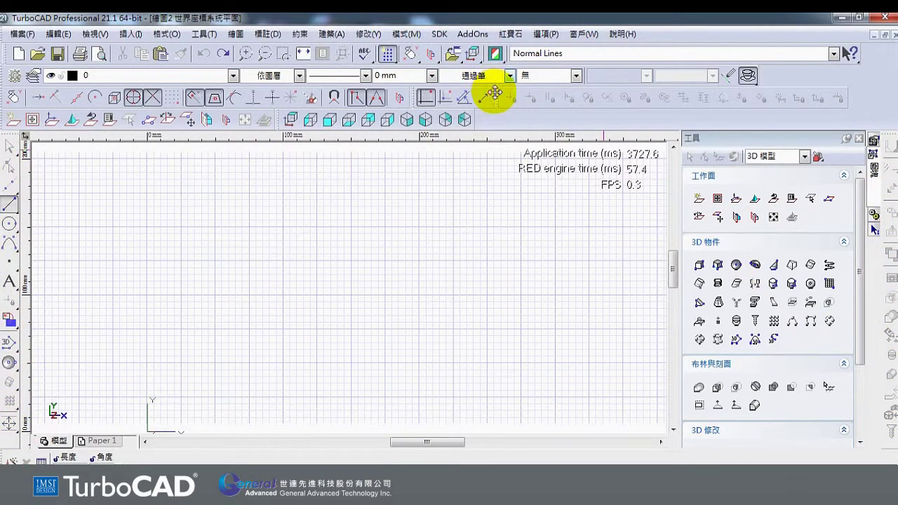
- Re-dock the 約束 toolbar vertically outside the palette area and take a look at the 圖塊 (Blocks) palette
{"action": "mouse_move", "coordinate": [496, 94]}
{"action": "left_mouse_down"}
{"action": "mouse_move", "coordinate": [567, 120]}
{"action": "mouse_move", "coordinate": [571, 104]}
{"action": "mouse_move", "coordinate": [538, 101]}
{"action": "mouse_move", "coordinate": [741, 194]}
{"action": "mouse_move", "coordinate": [880, 216]}
{"action": "left_mouse_up"}
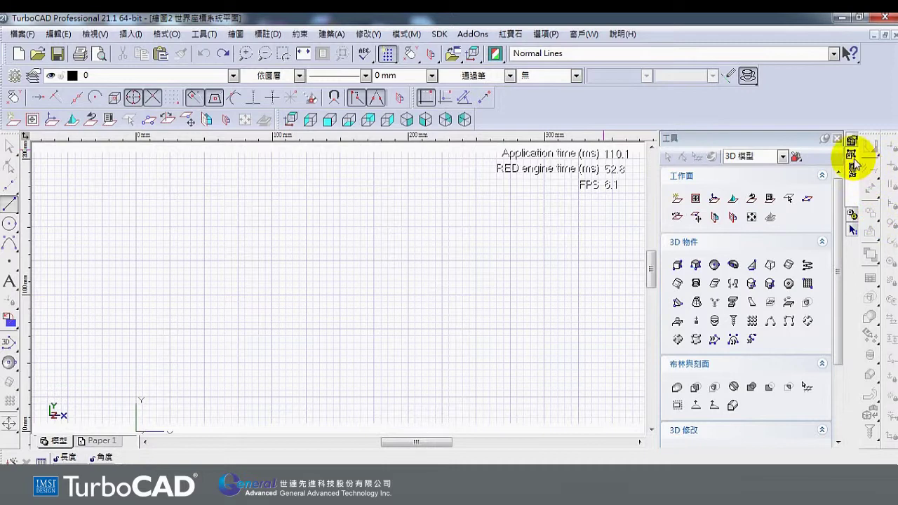
{"action": "left_click", "coordinate": [852, 167]}
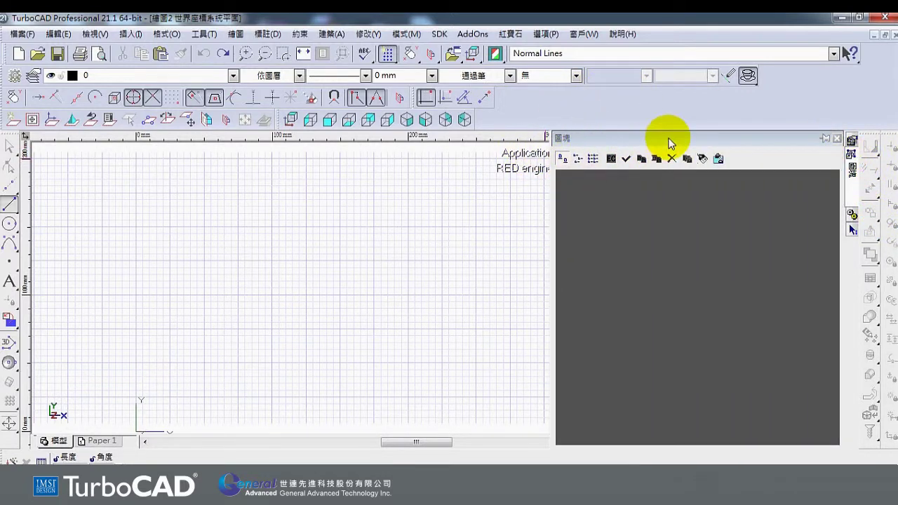
{"action": "left_click", "coordinate": [853, 169]}
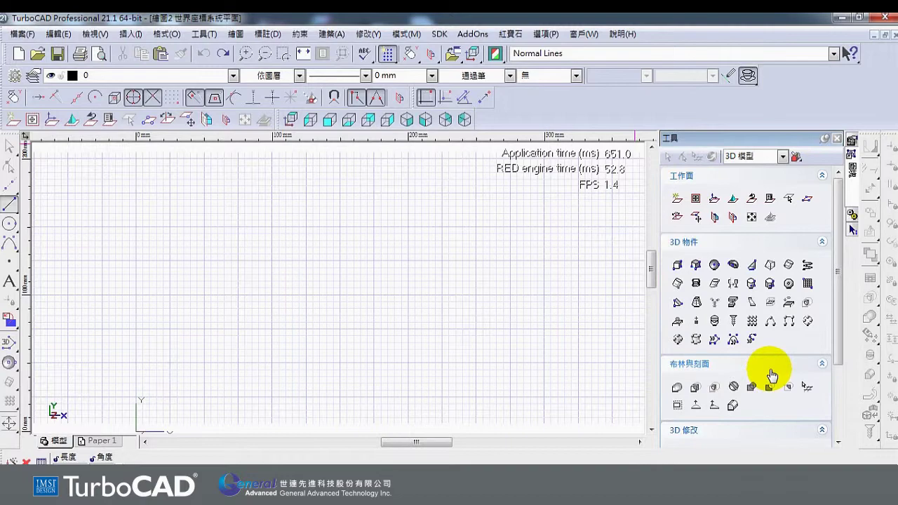
{"action": "left_click", "coordinate": [544, 34]}
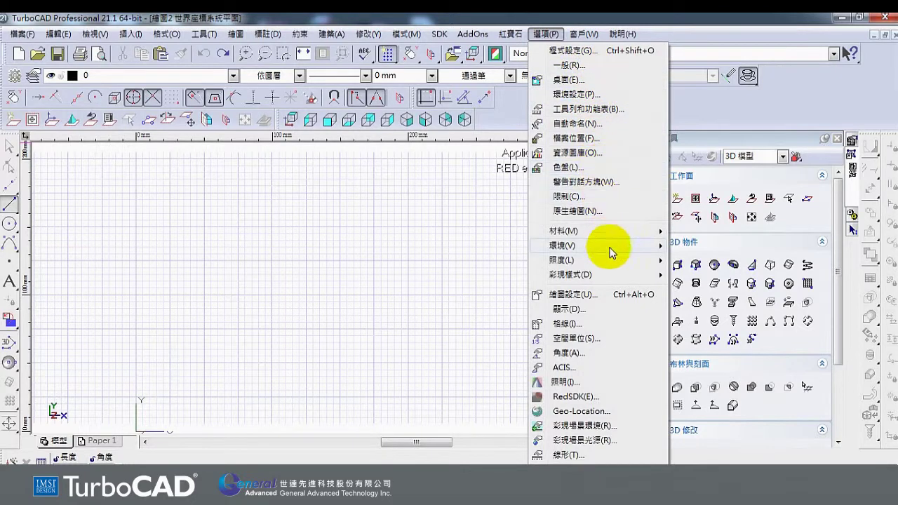
{"action": "left_click", "coordinate": [725, 140]}
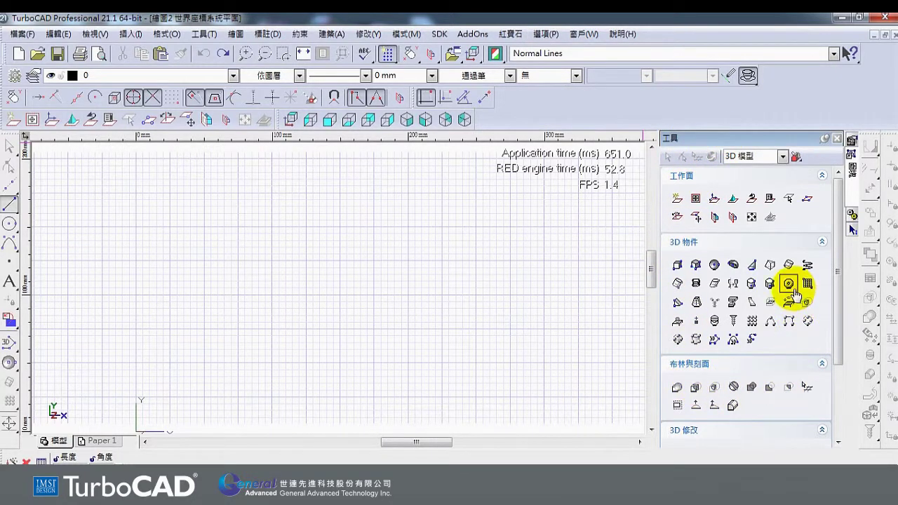
{"action": "left_click", "coordinate": [203, 33]}
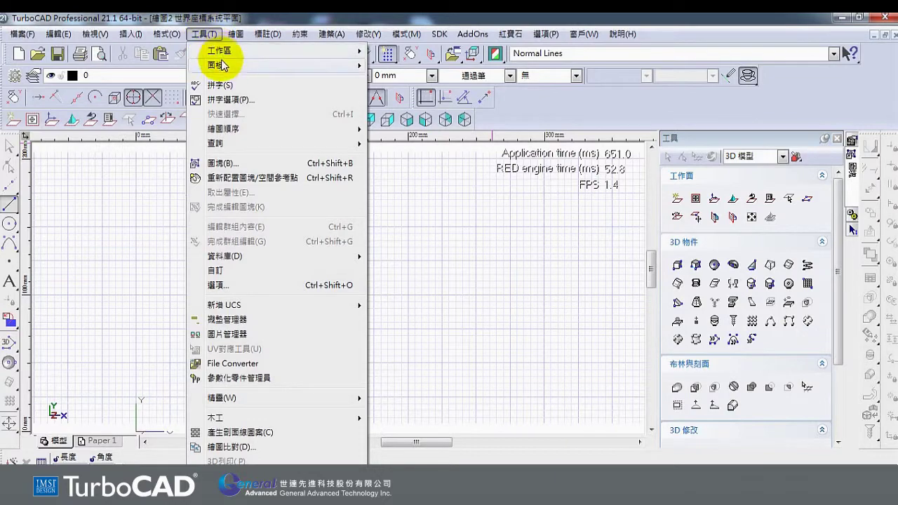
{"action": "mouse_move", "coordinate": [223, 67]}
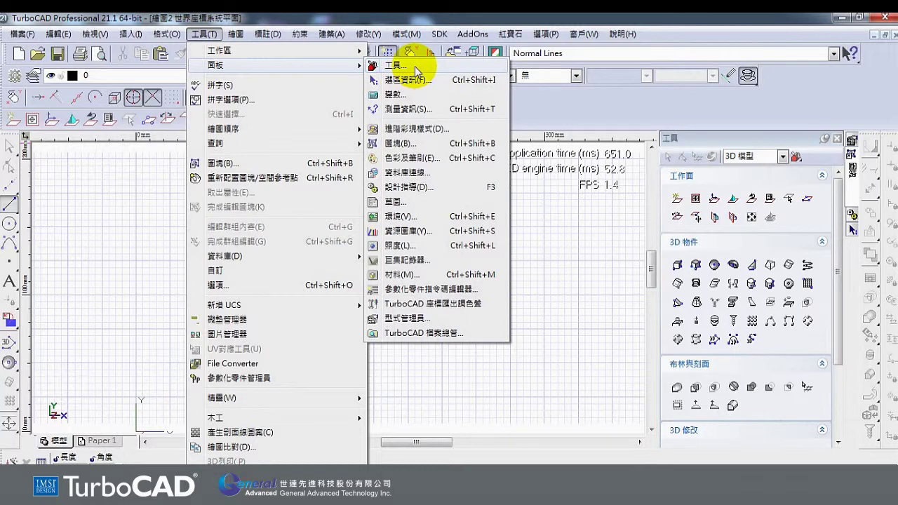
{"action": "left_click", "coordinate": [698, 137]}
- Show the 素描 (Sketch) preset in the 工具 palette and inspect its 弧形 (Arc) tool group
{"action": "left_click", "coordinate": [783, 156]}
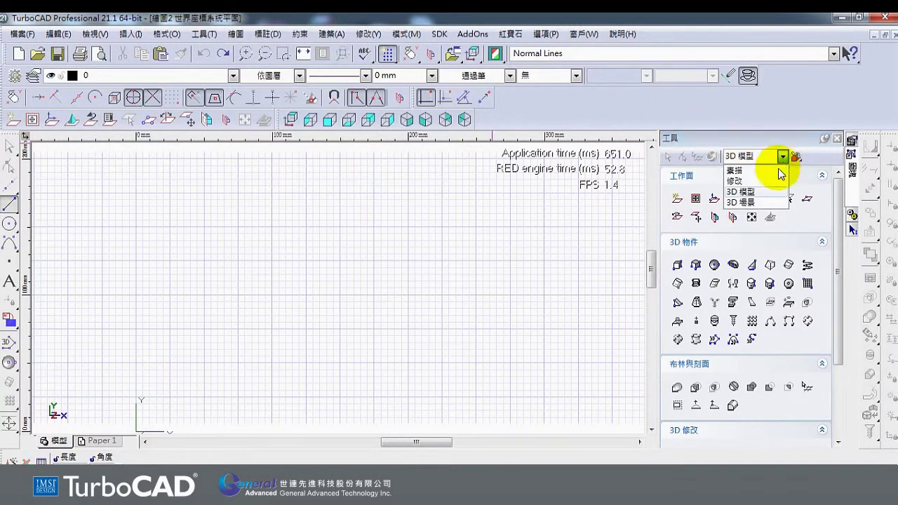
{"action": "left_click", "coordinate": [772, 173]}
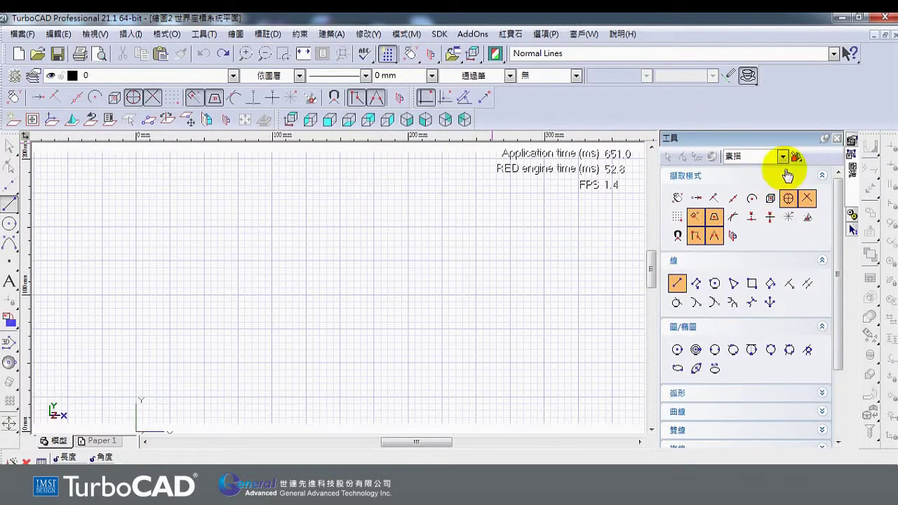
{"action": "left_click_drag", "start_coordinate": [839, 191], "coordinate": [838, 270]}
{"action": "left_click", "coordinate": [822, 299]}
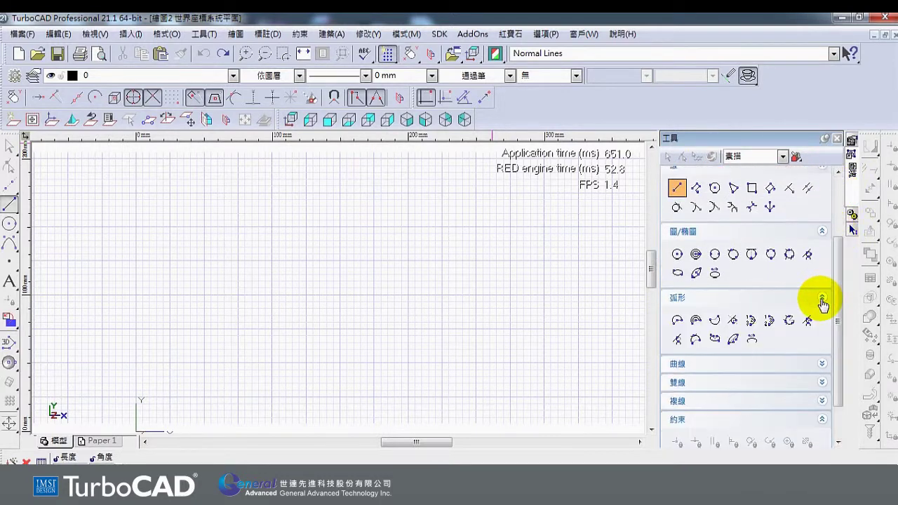
{"action": "left_click", "coordinate": [822, 300]}
- View the tool groups of the 修改 (Modify) preset in the 工具 palette and return to the 3D 模型 preset
{"action": "left_click", "coordinate": [782, 156]}
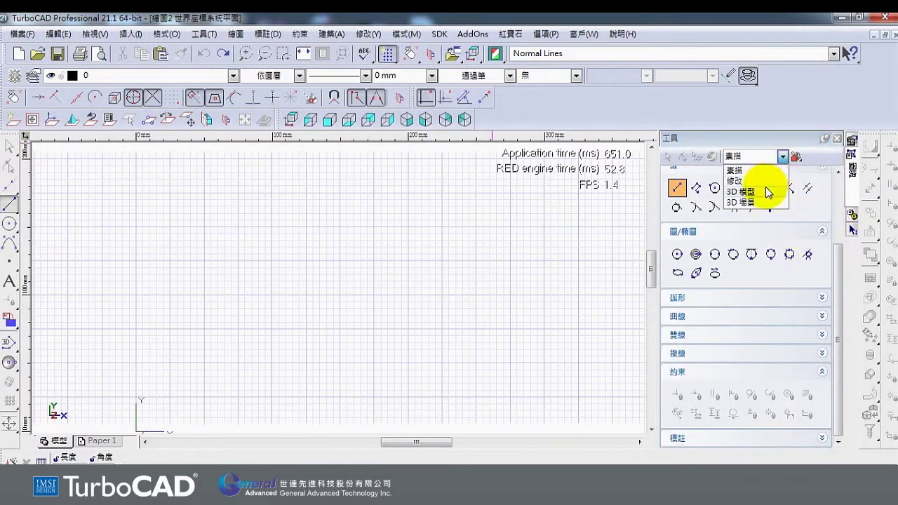
{"action": "left_click", "coordinate": [767, 181]}
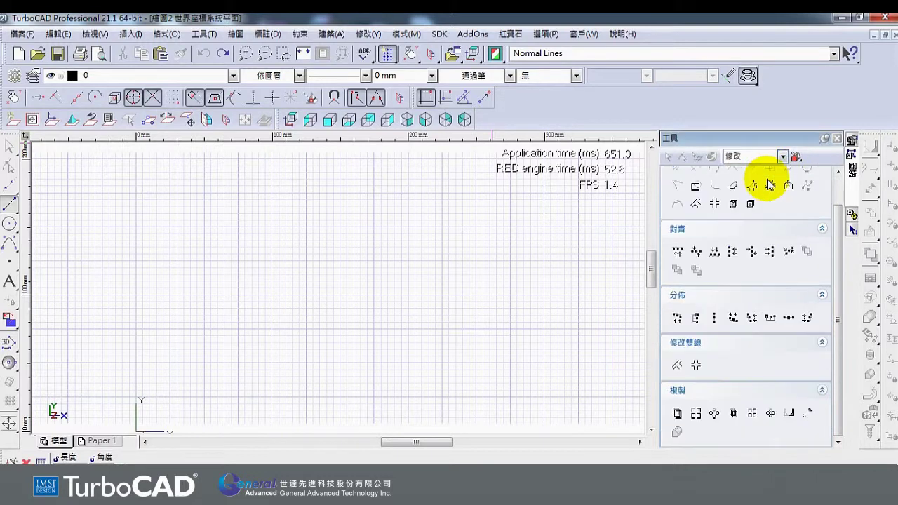
{"action": "scroll", "coordinate": [831, 248], "scroll_direction": "up", "scroll_amount": 2}
{"action": "left_click", "coordinate": [782, 156]}
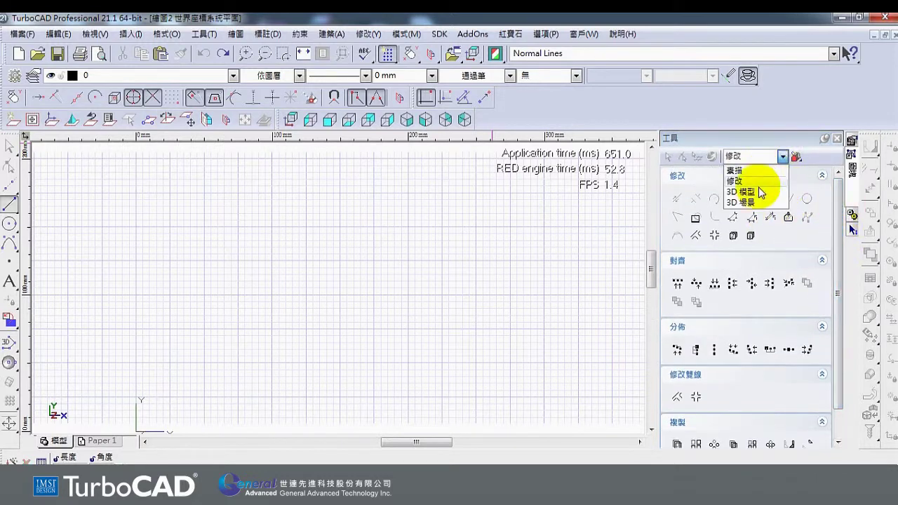
{"action": "left_click", "coordinate": [758, 192]}
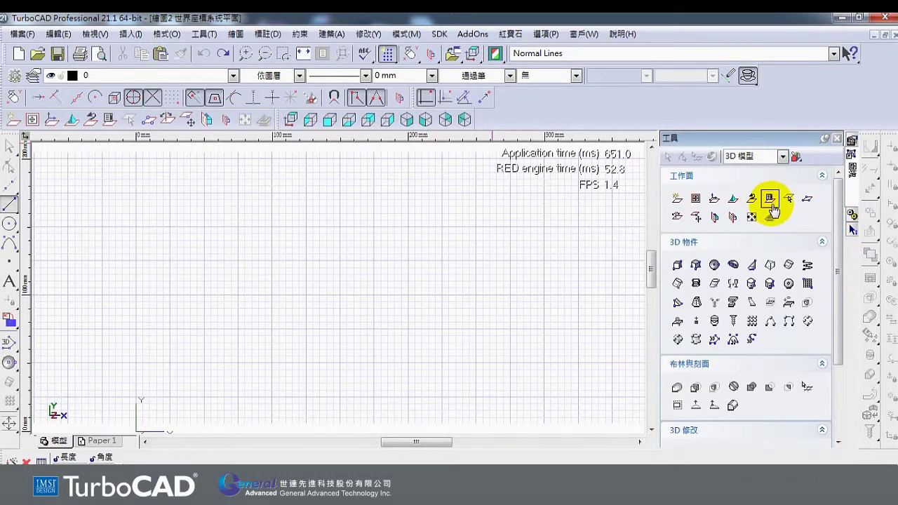
- Add the 修改 (Modify) toolbar to the 3D 模型 preset in the tool palette settings
{"action": "left_click", "coordinate": [797, 159]}
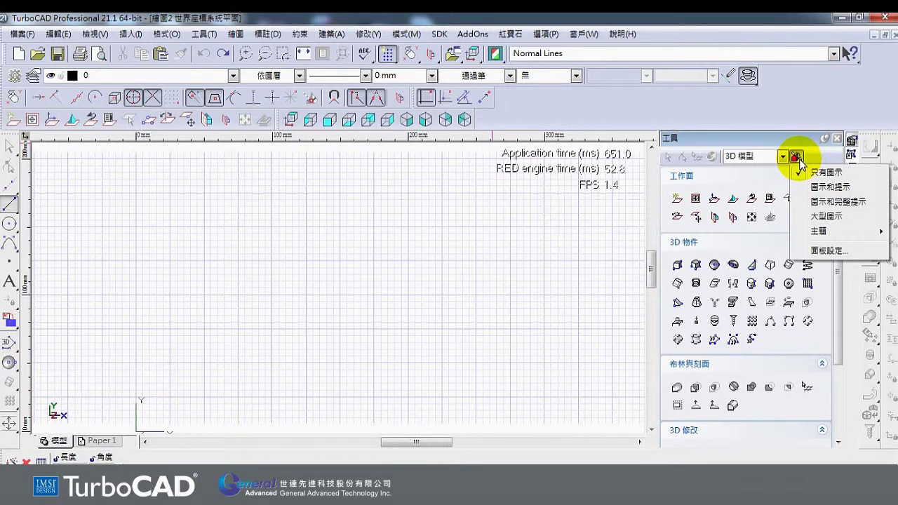
{"action": "left_click", "coordinate": [828, 250]}
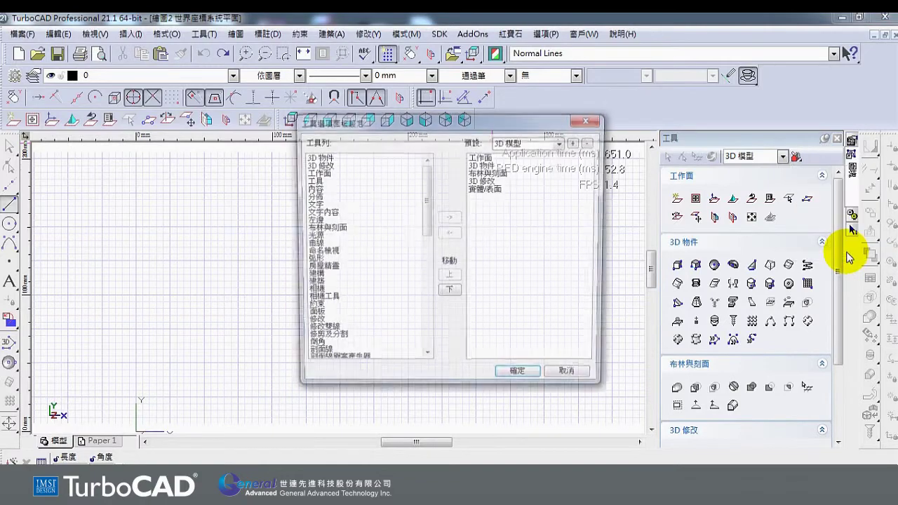
{"action": "left_click_drag", "start_coordinate": [423, 187], "coordinate": [331, 281]}
{"action": "left_click_drag", "start_coordinate": [435, 203], "coordinate": [415, 215]}
{"action": "left_click", "coordinate": [313, 275]}
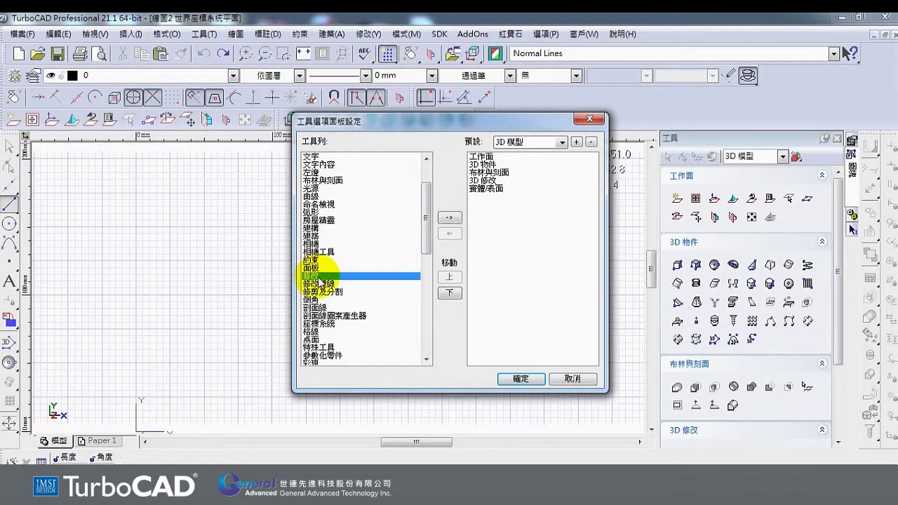
{"action": "left_click", "coordinate": [451, 220]}
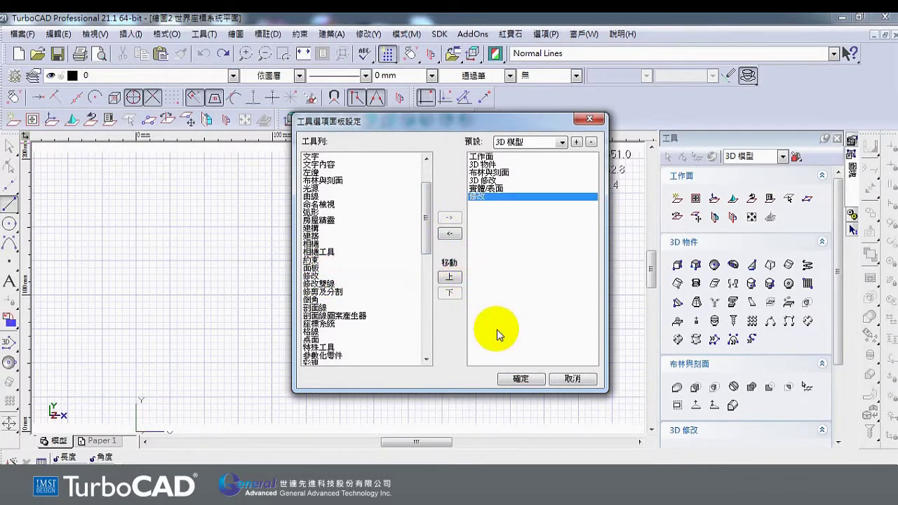
{"action": "left_click", "coordinate": [523, 379]}
- Check the 修改 (Modify) group at the end of the 3D 模型 preset and return to the preset's first groups
{"action": "left_click_drag", "start_coordinate": [838, 266], "coordinate": [837, 379]}
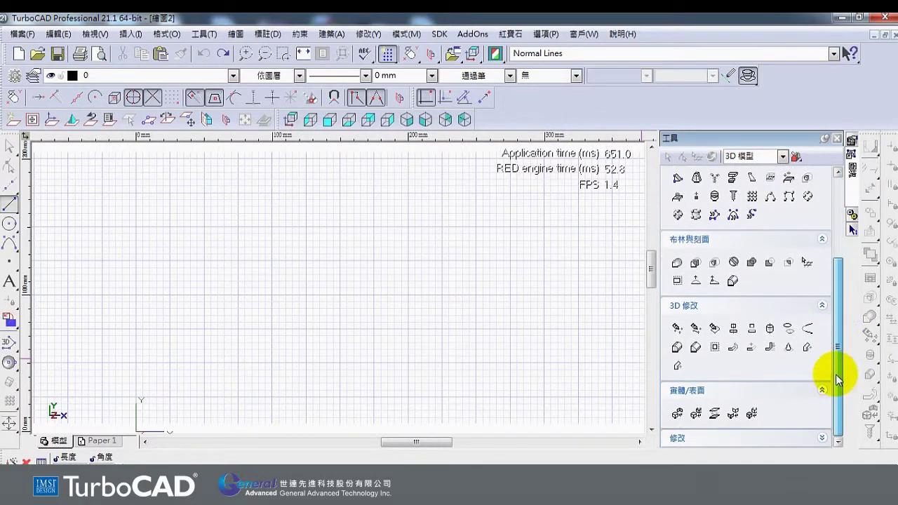
{"action": "left_click", "coordinate": [824, 440]}
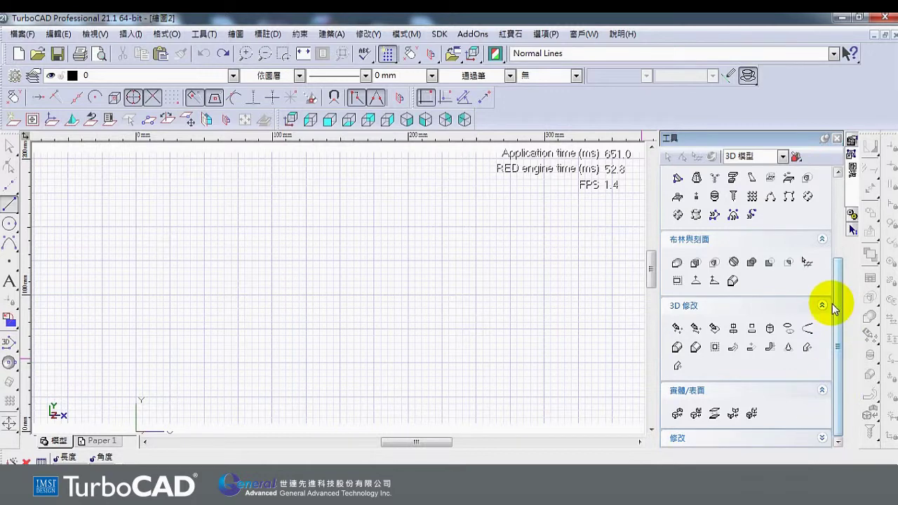
{"action": "left_click_drag", "start_coordinate": [838, 312], "coordinate": [837, 239]}
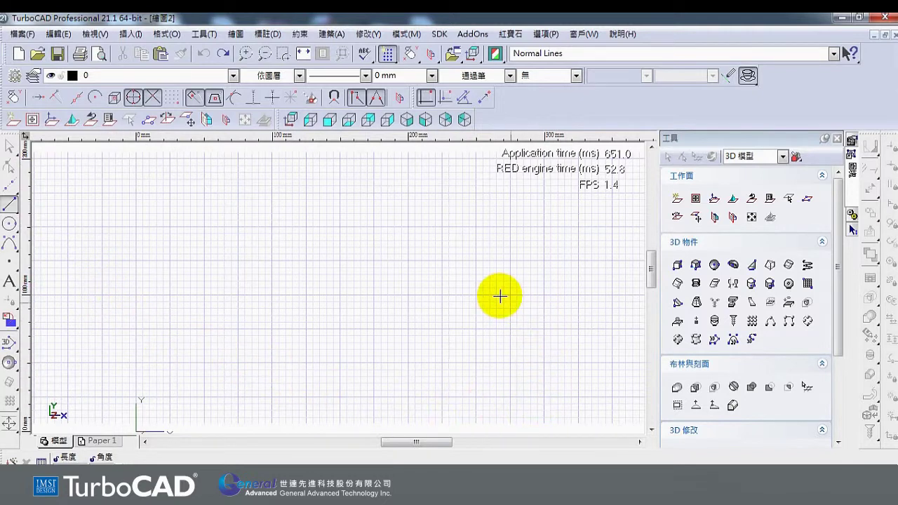
- Examine the drawing area's context commands and the available 本地擷取 (Local Snap) modes
{"action": "right_click", "coordinate": [341, 221]}
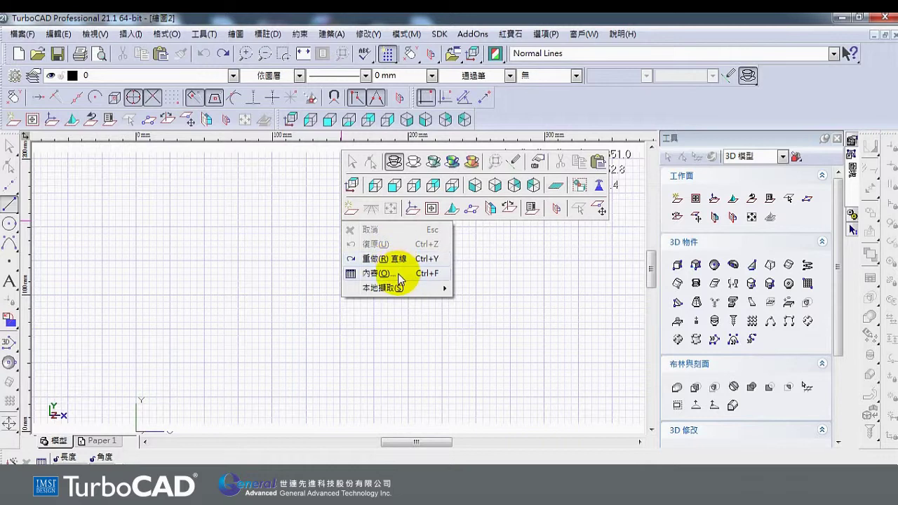
{"action": "mouse_move", "coordinate": [404, 290]}
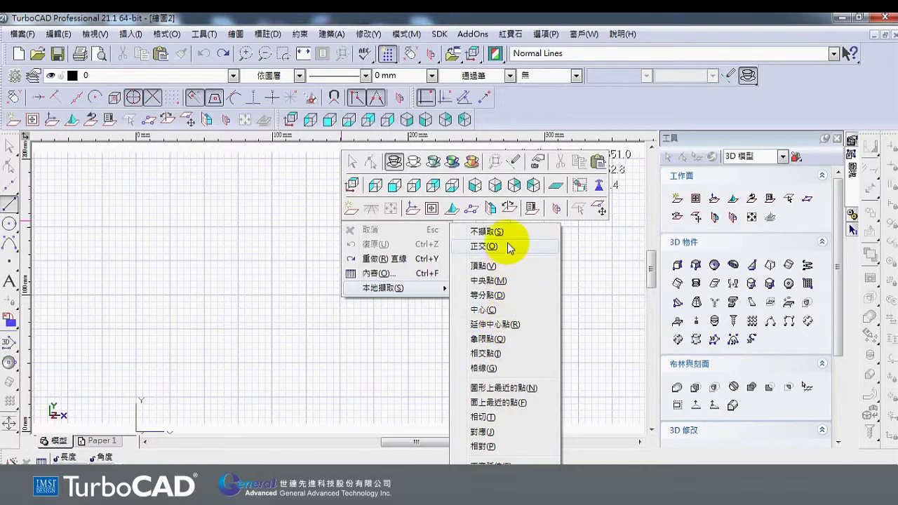
{"action": "left_click", "coordinate": [545, 33]}
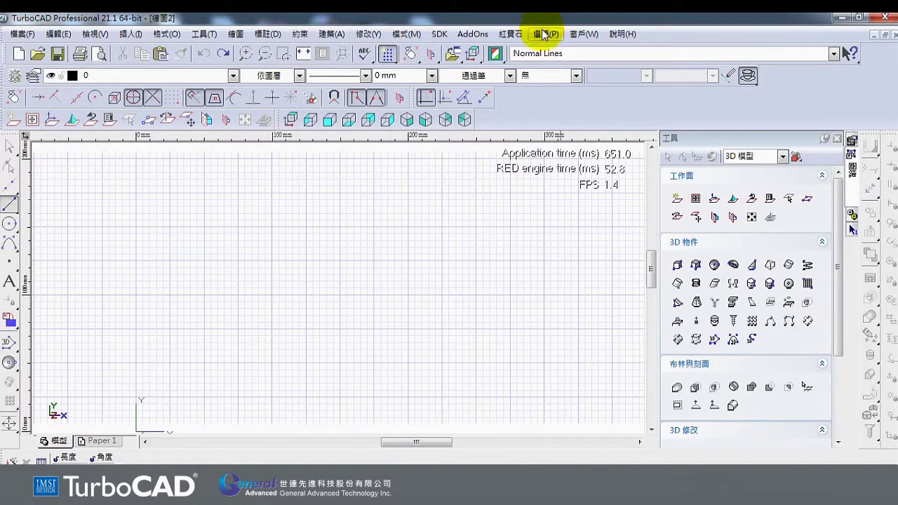
- Open the 自訂 (Customize) dialog for toolbars and menus and examine the list of available toolbars
{"action": "left_click", "coordinate": [544, 34]}
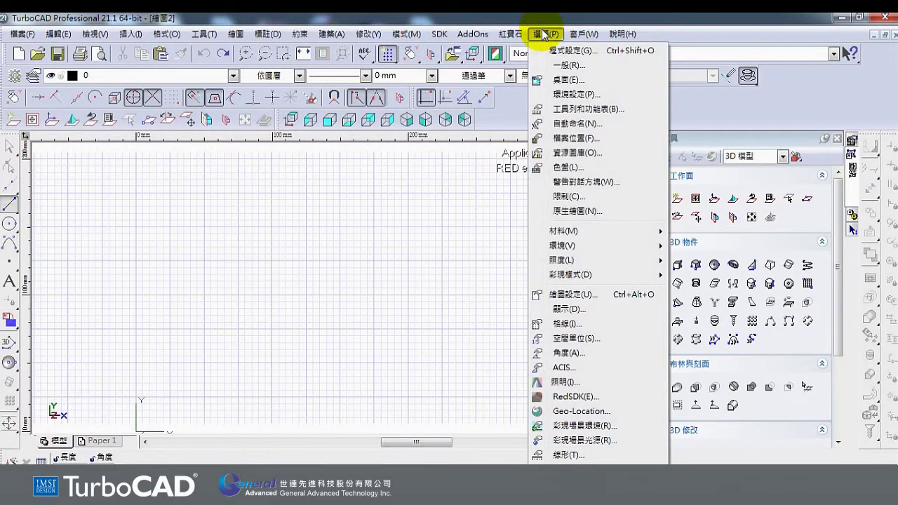
{"action": "left_click", "coordinate": [544, 29]}
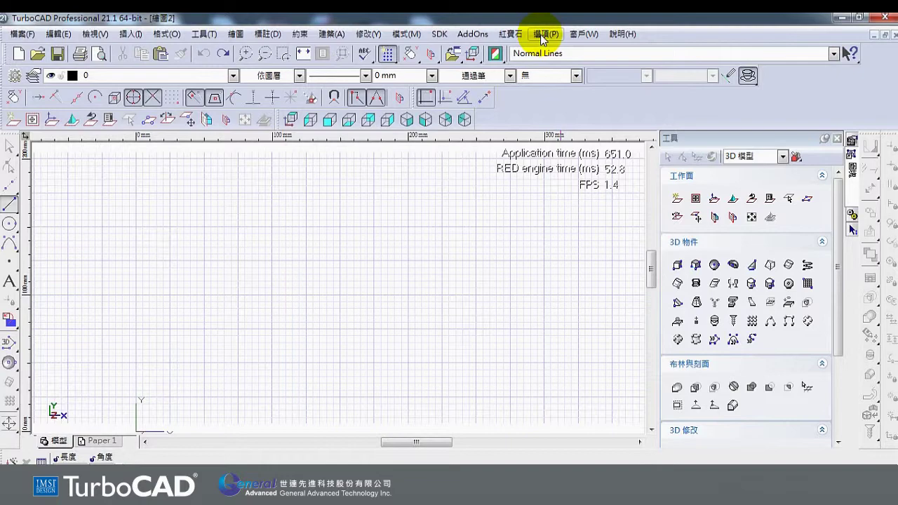
{"action": "double_click", "coordinate": [544, 104]}
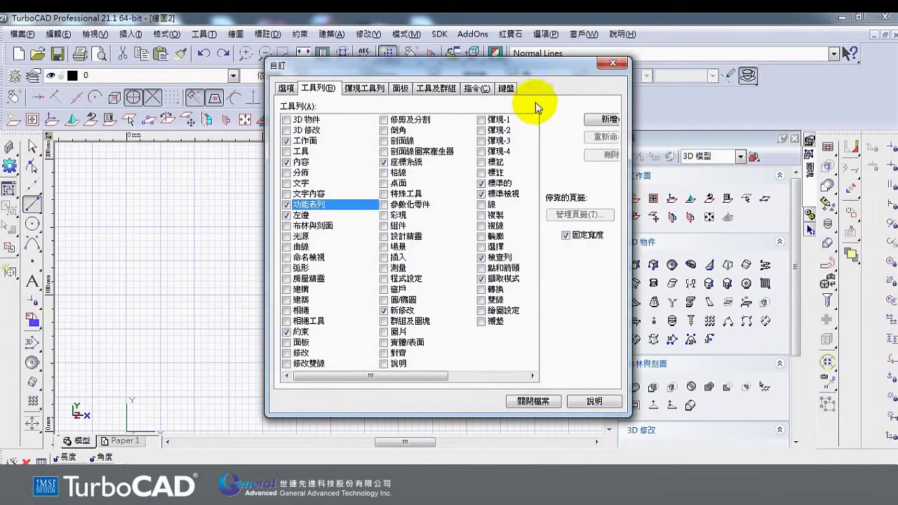
{"action": "left_click", "coordinate": [612, 63]}
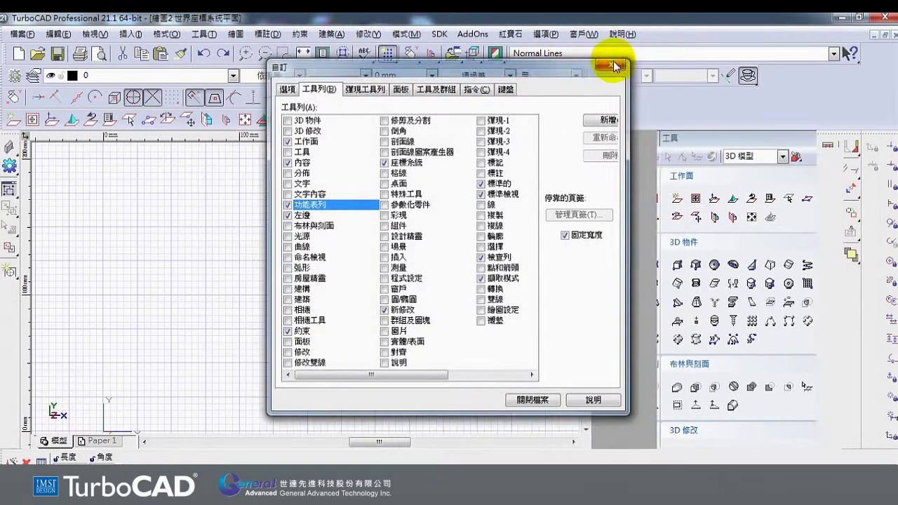
{"action": "left_click", "coordinate": [546, 35]}
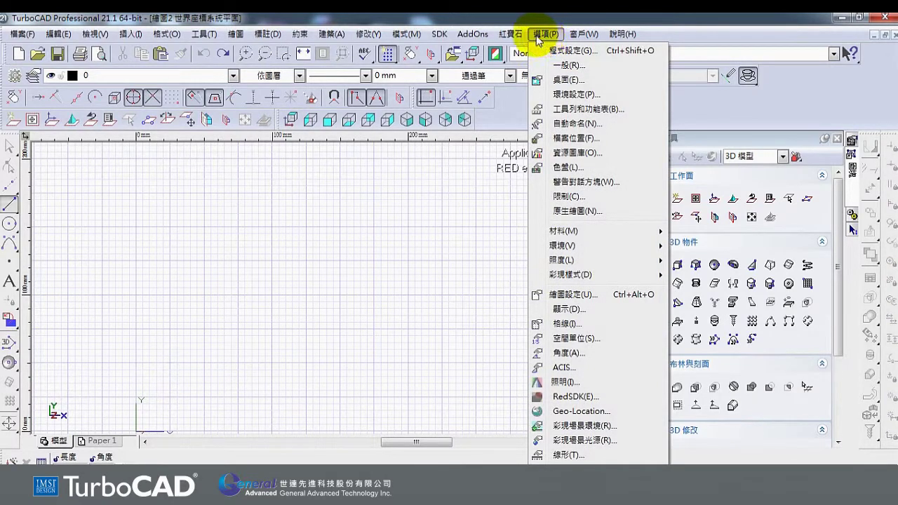
{"action": "left_click", "coordinate": [618, 111]}
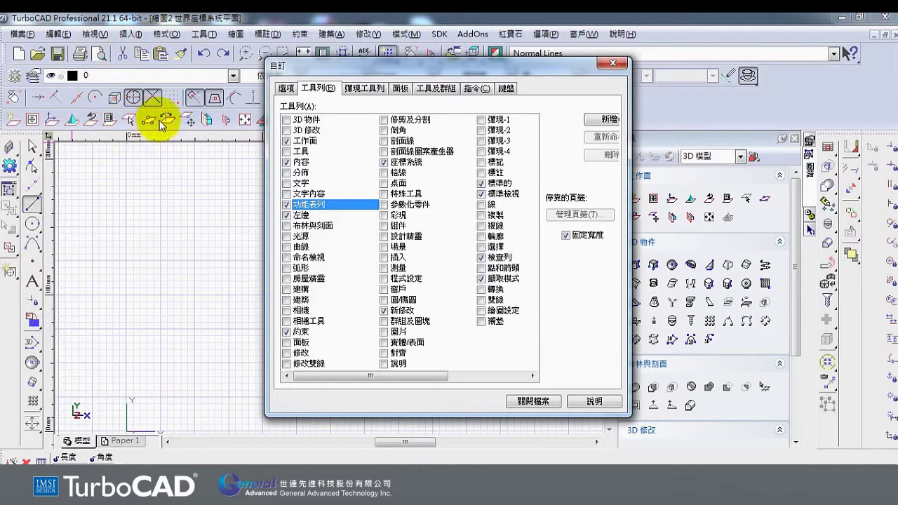
- Show the 選項 (Options) settings of the 自訂 dialog and inspect the user interface style and theme choices
{"action": "left_click", "coordinate": [287, 89]}
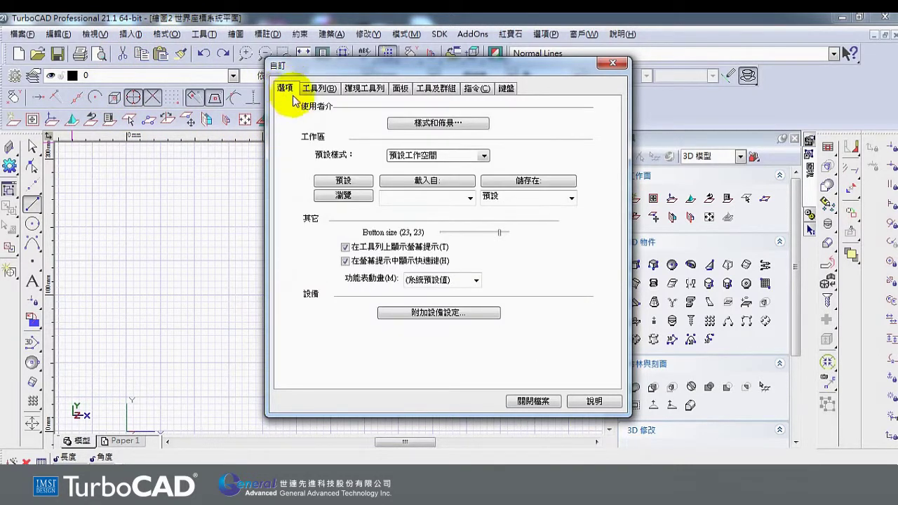
{"action": "left_click", "coordinate": [436, 126]}
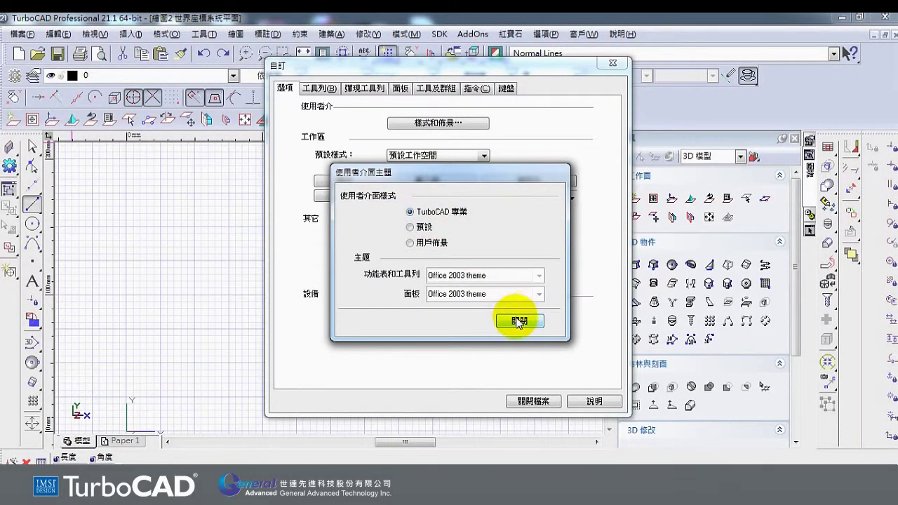
{"action": "left_click", "coordinate": [518, 322]}
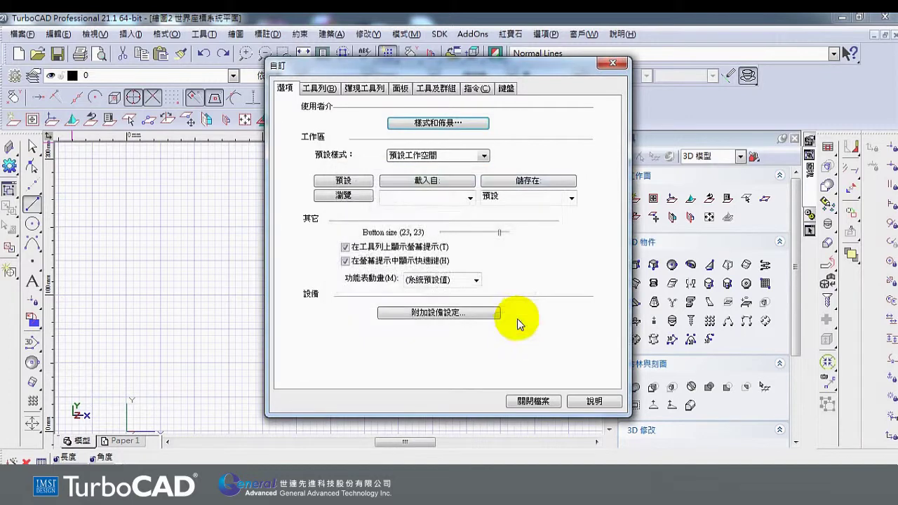
- View the loadable workspaces and the available default workspace styles, keeping 預設工作空間
{"action": "left_click", "coordinate": [471, 199]}
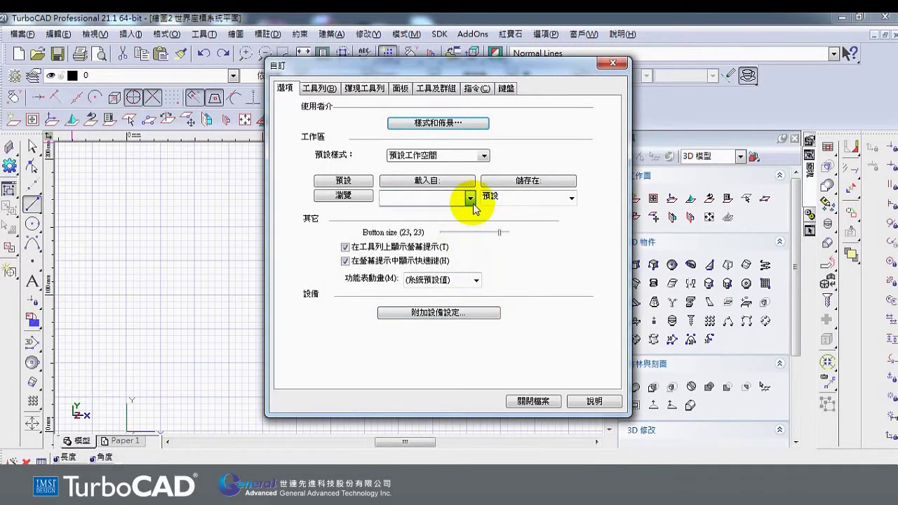
{"action": "left_click", "coordinate": [471, 199]}
{"action": "left_click", "coordinate": [484, 157]}
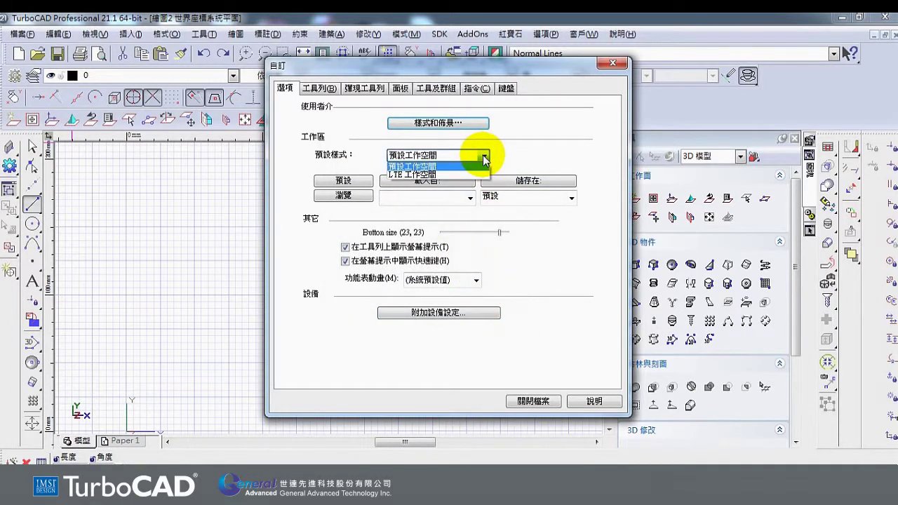
{"action": "left_click", "coordinate": [484, 158]}
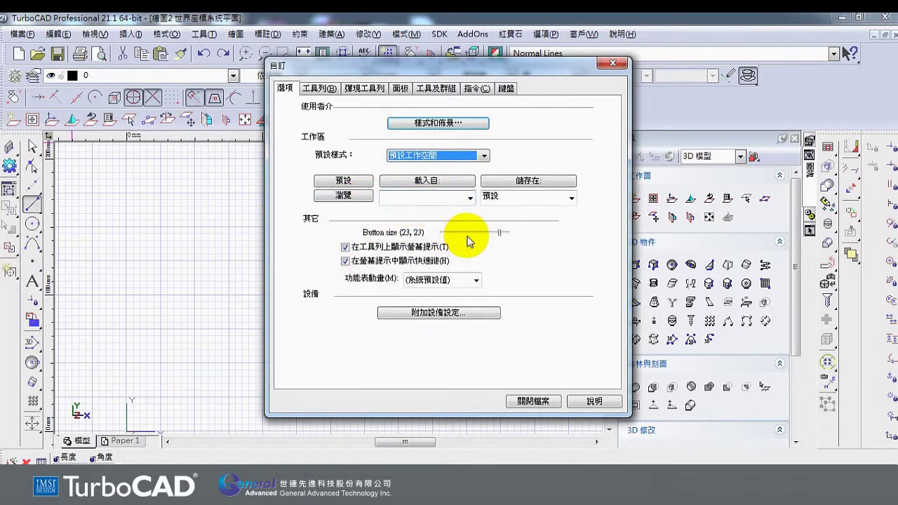
- Set the toolbar button size to 22 by 22 and reset the workspace to the default layout
{"action": "mouse_move", "coordinate": [501, 232]}
{"action": "left_mouse_down"}
{"action": "mouse_move", "coordinate": [451, 239]}
{"action": "mouse_move", "coordinate": [516, 237]}
{"action": "mouse_move", "coordinate": [491, 238]}
{"action": "left_mouse_up"}
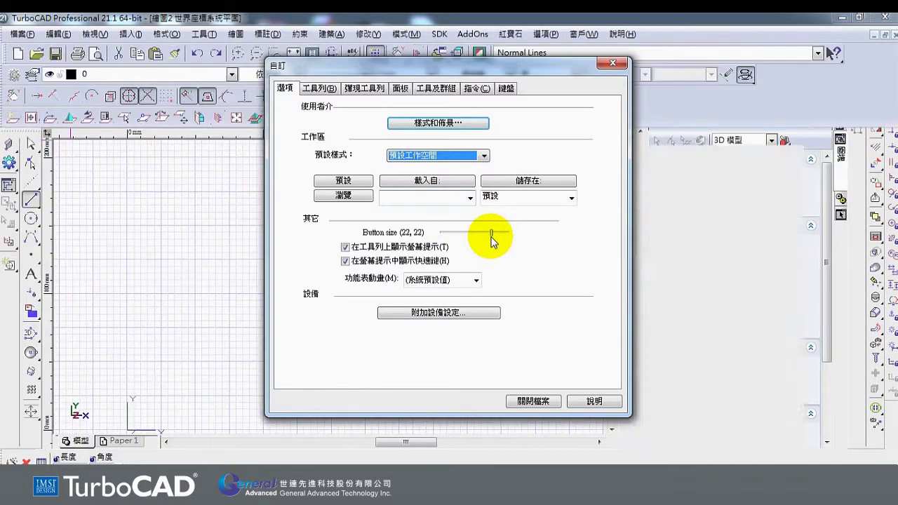
{"action": "left_click", "coordinate": [346, 181]}
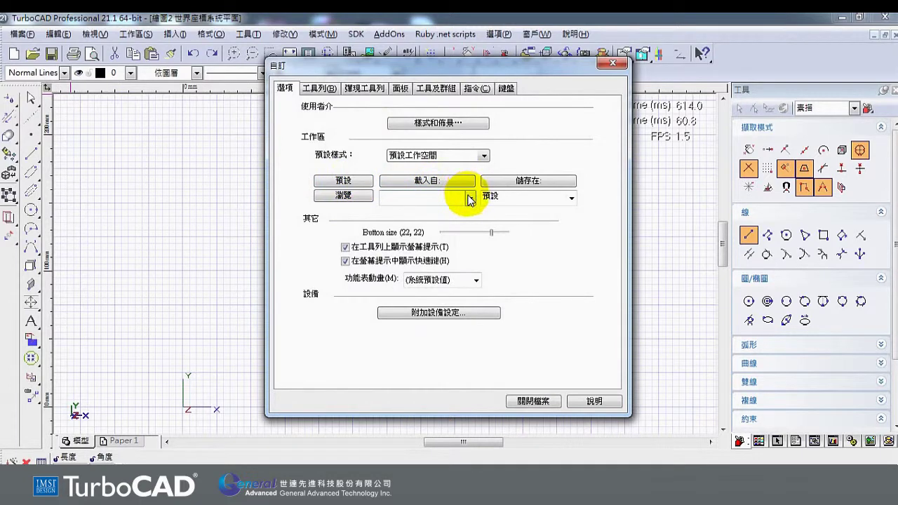
- Inspect the mouse wheel command assignments in the additional device settings, cancel them and close the 自訂 dialog
{"action": "left_click", "coordinate": [440, 313]}
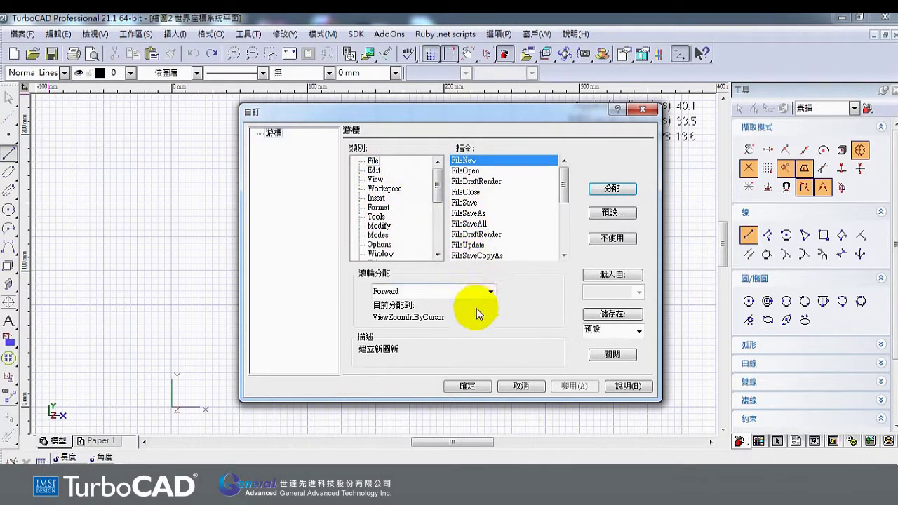
{"action": "left_click", "coordinate": [512, 387]}
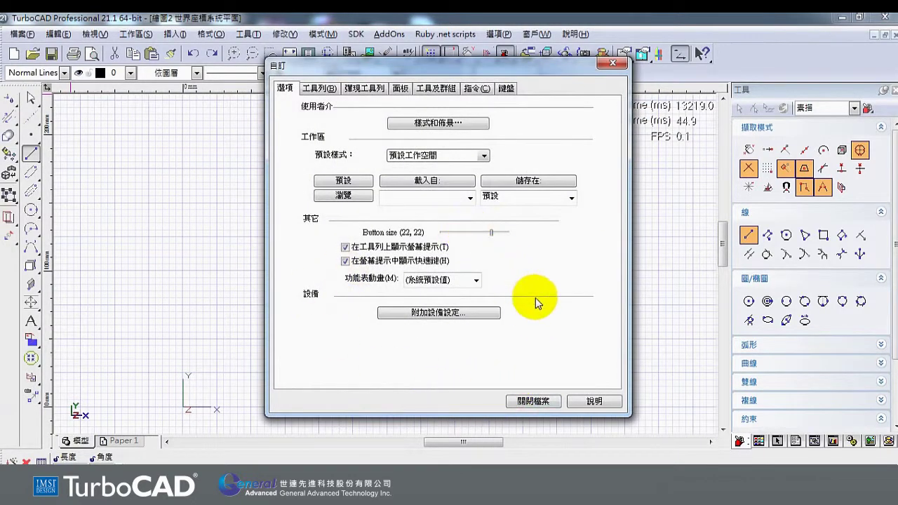
{"action": "left_click", "coordinate": [534, 402]}
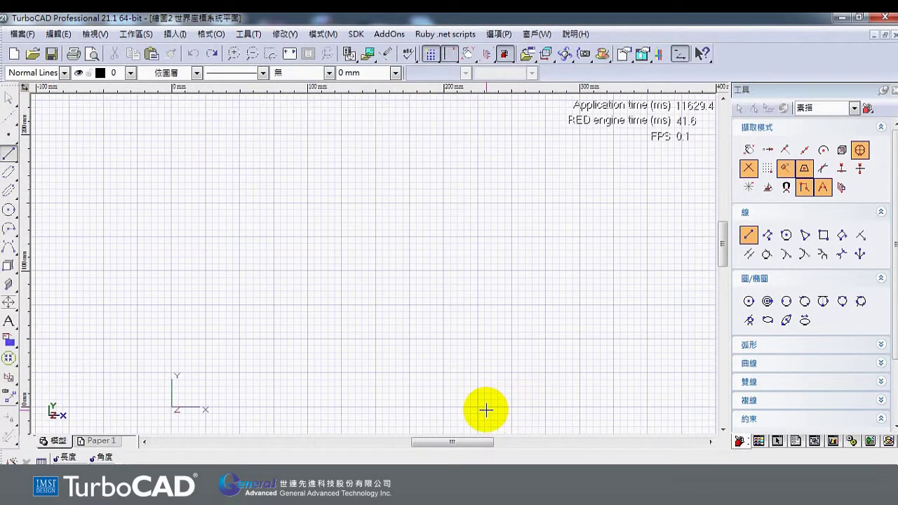